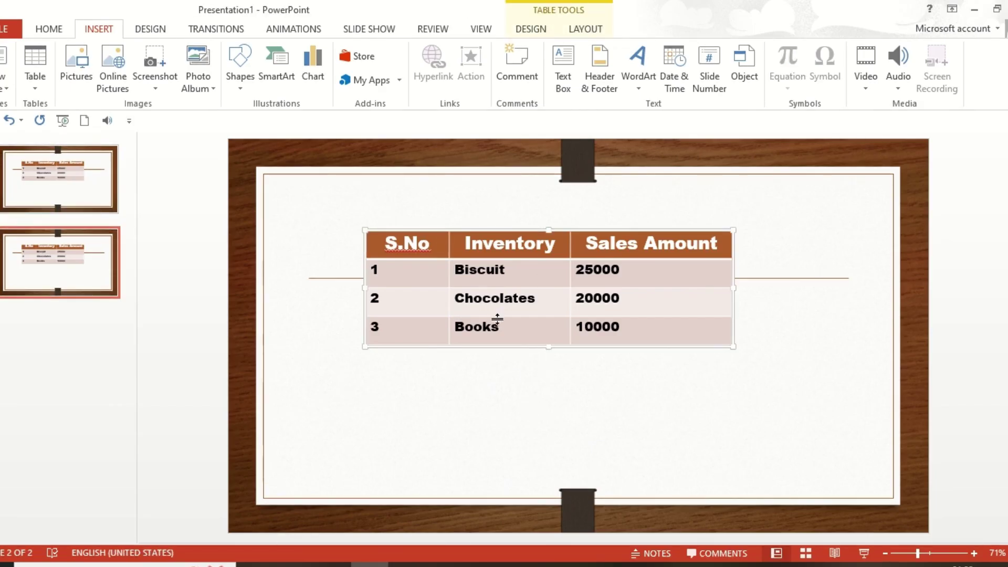
- Copy the sales table and paste it back as a Picture (Enhanced Metafile)
click(50, 30)
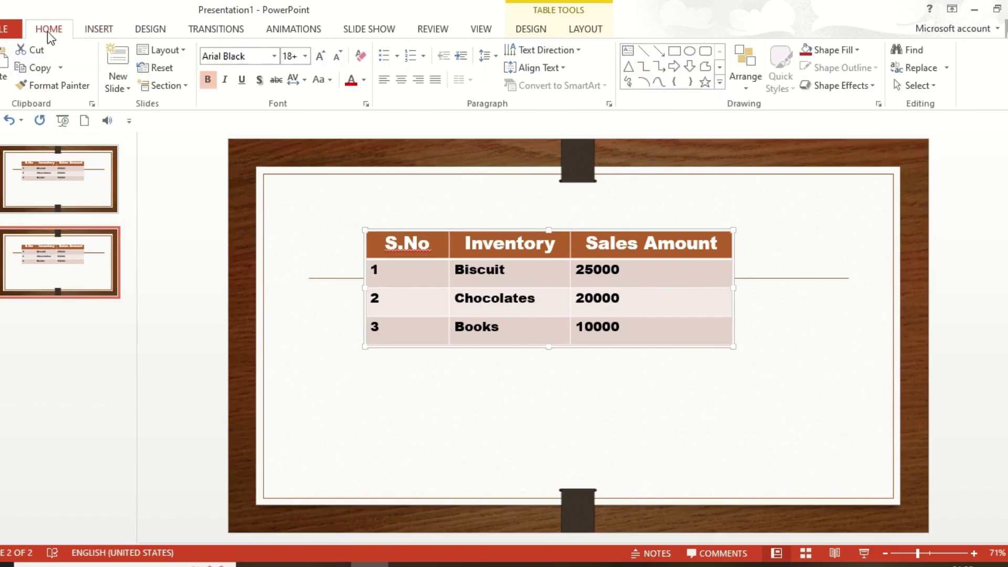
click(39, 67)
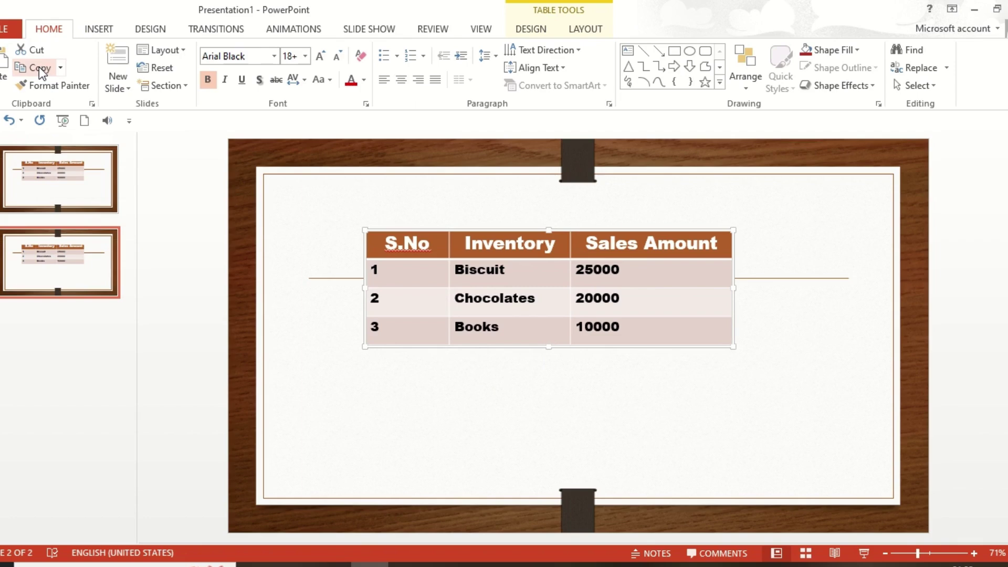
click(2, 88)
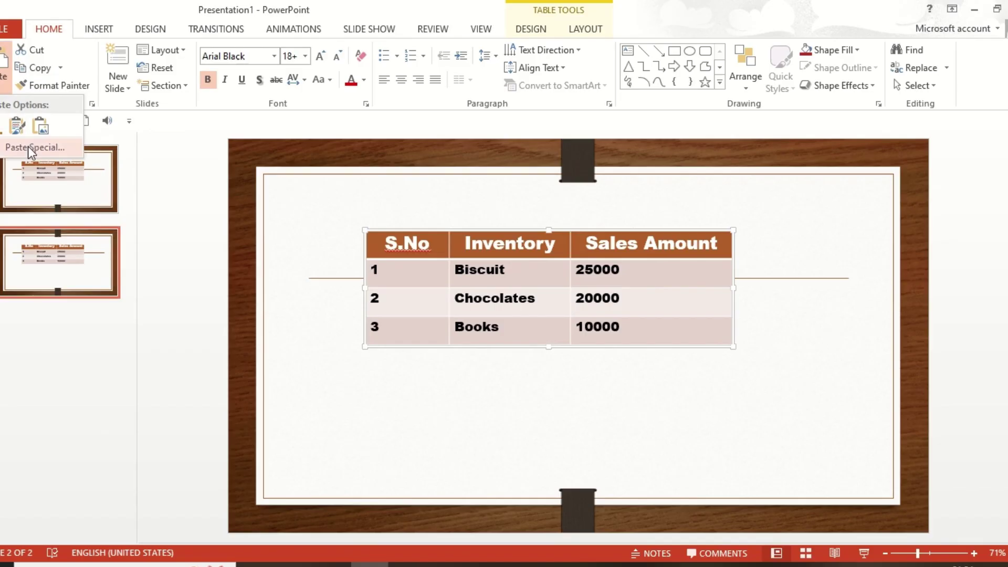
click(36, 146)
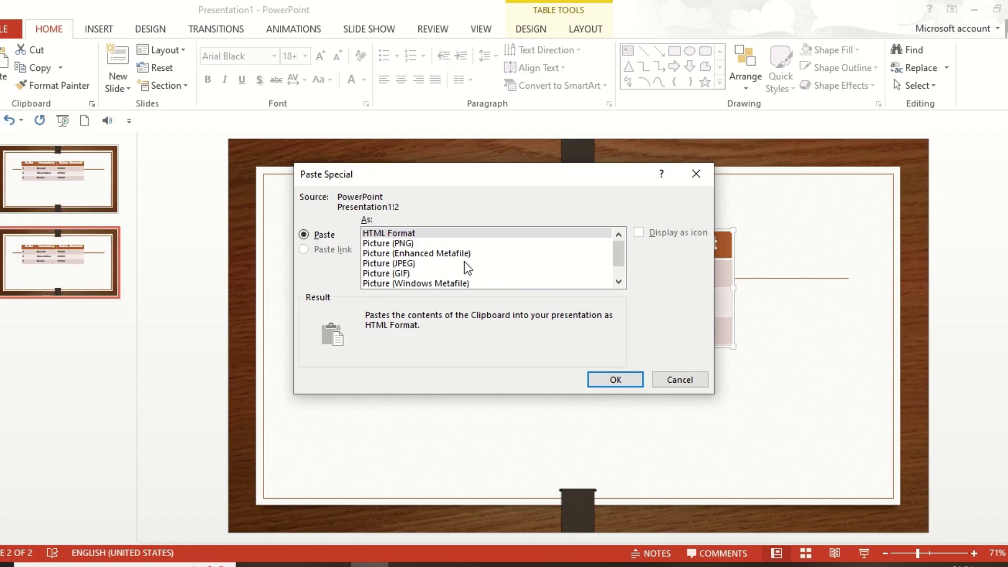
click(429, 253)
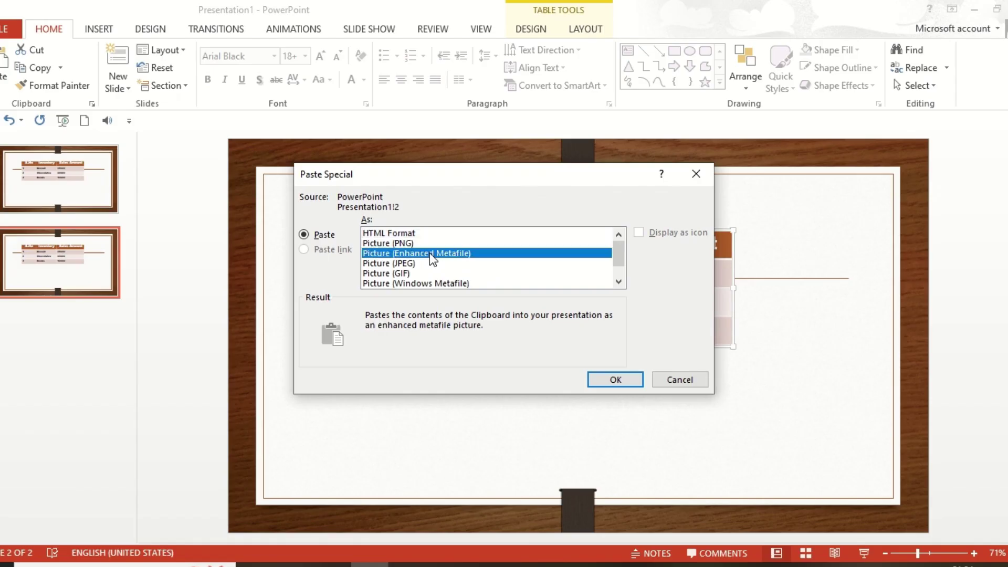
click(615, 380)
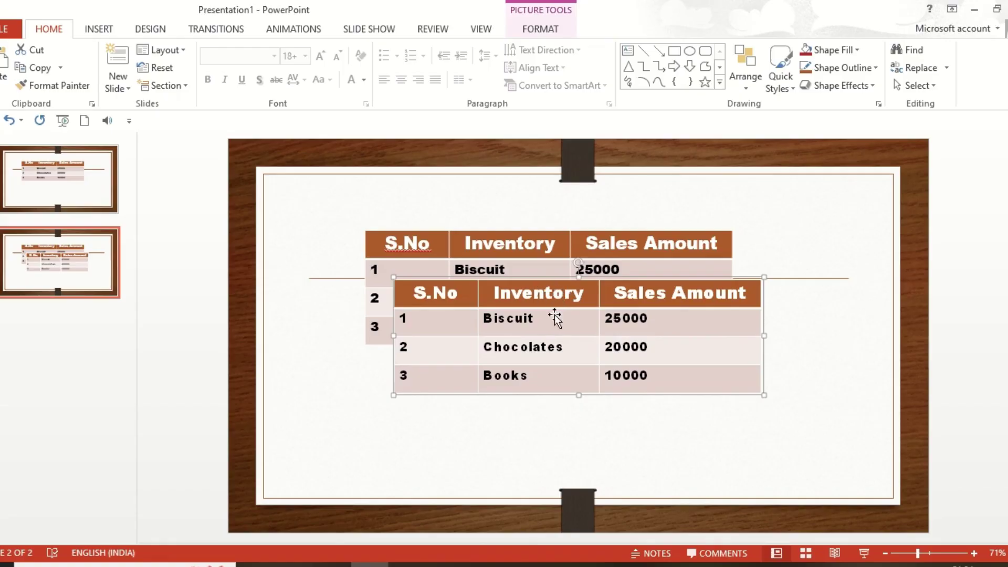
- Delete the original table and drag the table picture up into its place
click(536, 234)
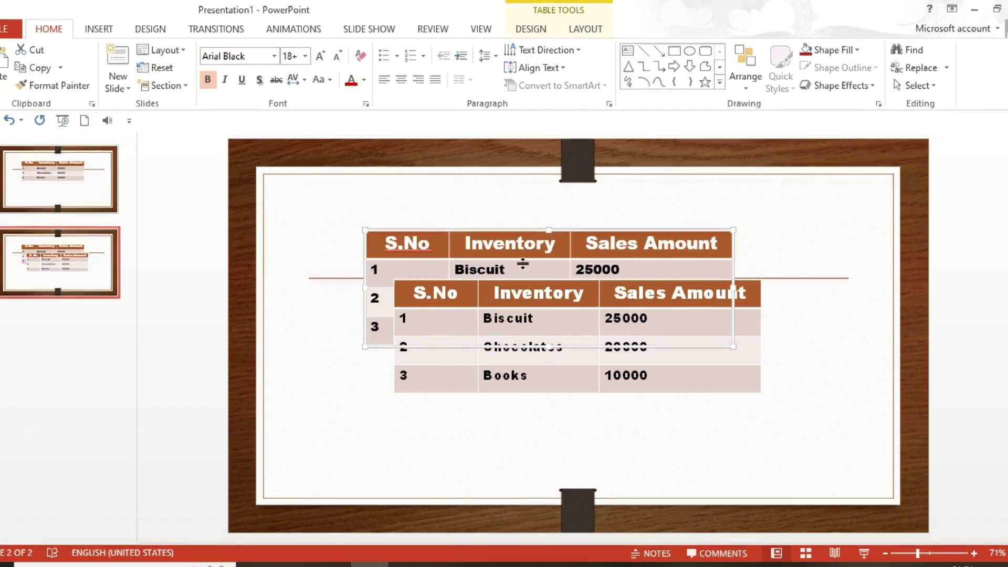
key(Delete)
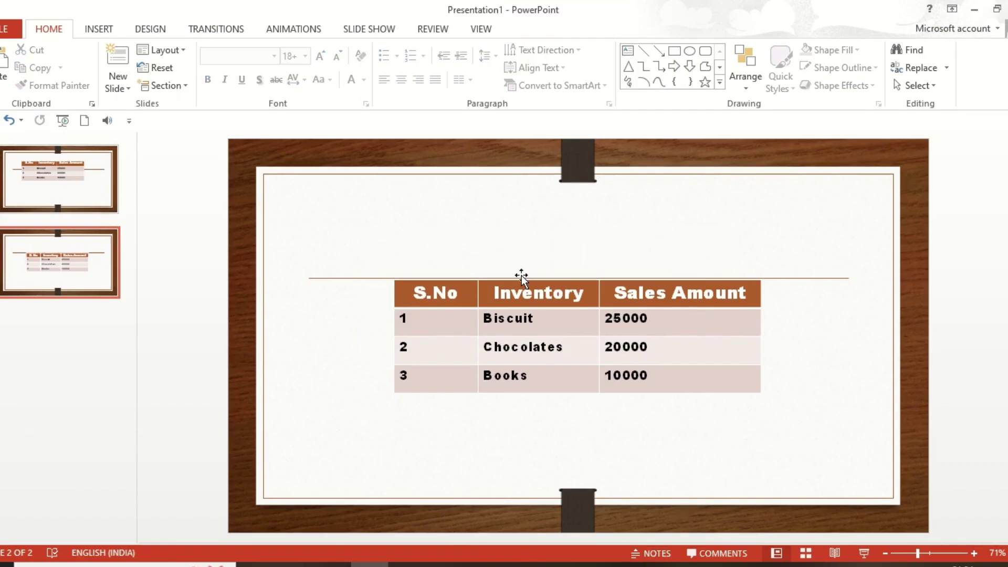
click(576, 307)
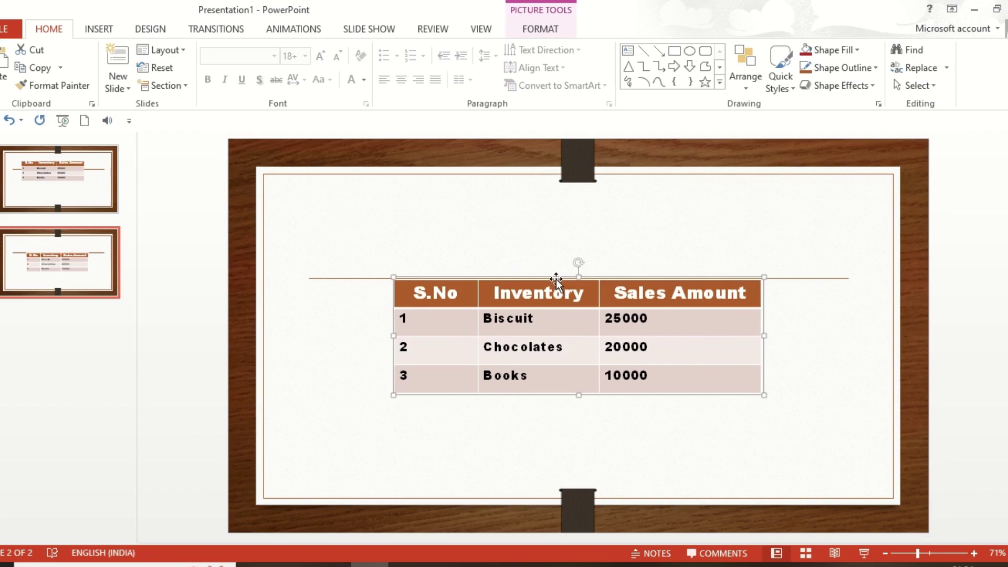
drag(578, 305, 561, 276)
drag(537, 243, 534, 236)
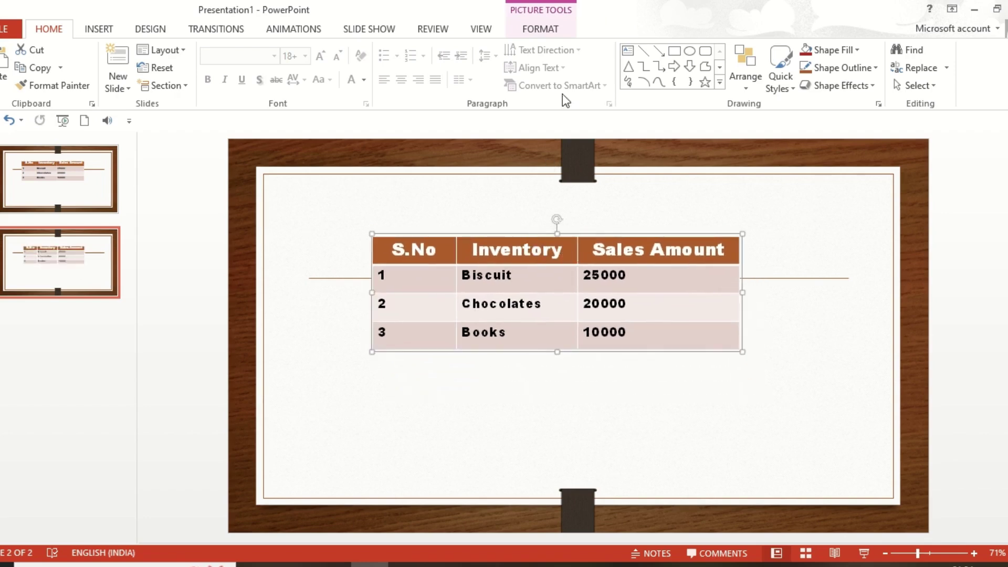
click(541, 29)
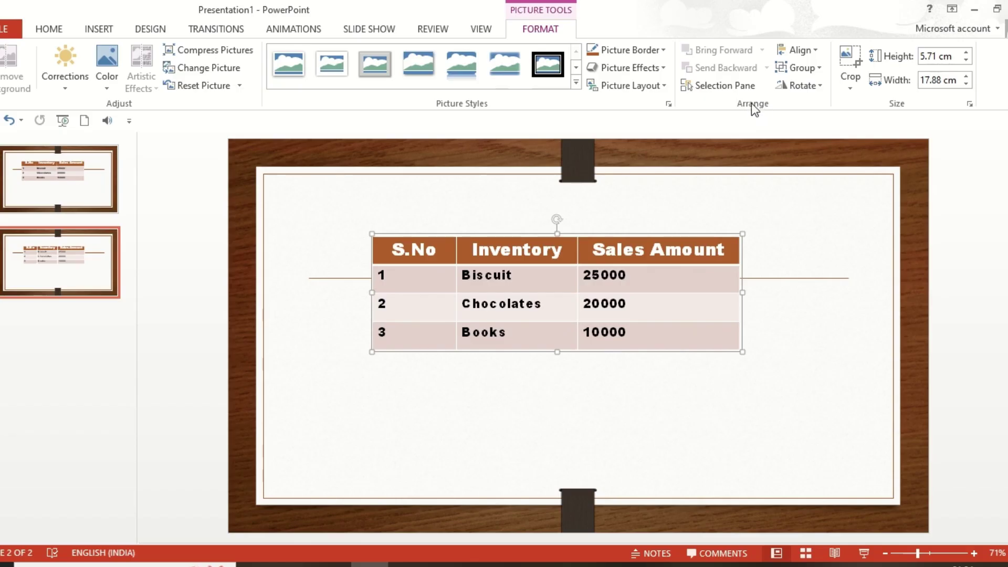
- Ungroup the table picture, agreeing to convert it into a Microsoft Office drawing object
click(818, 73)
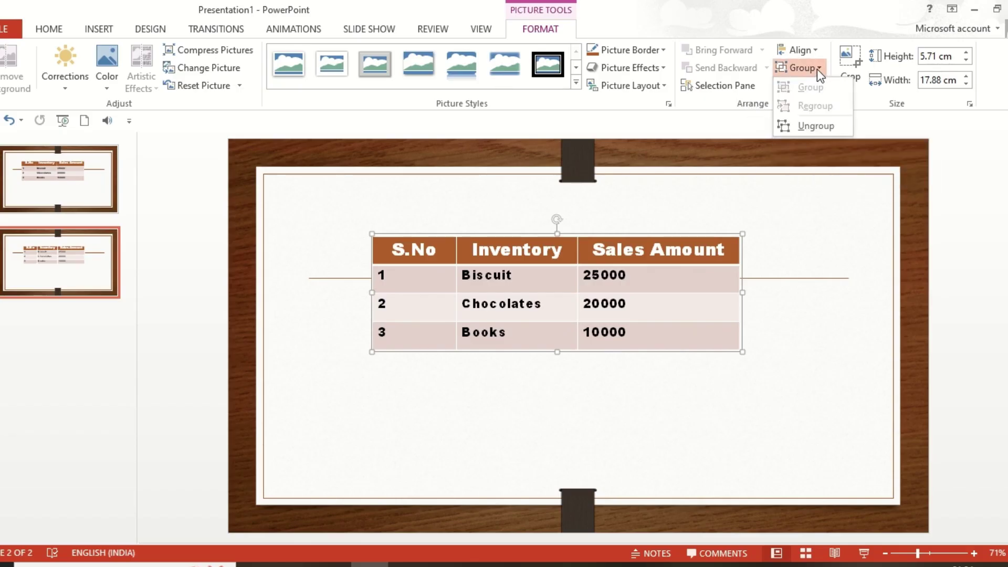
click(813, 126)
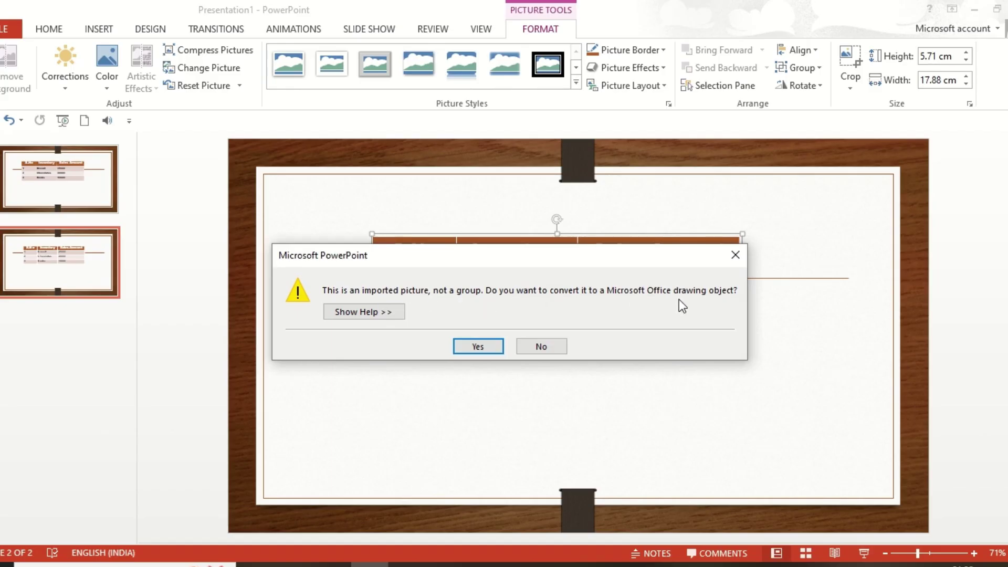
click(477, 346)
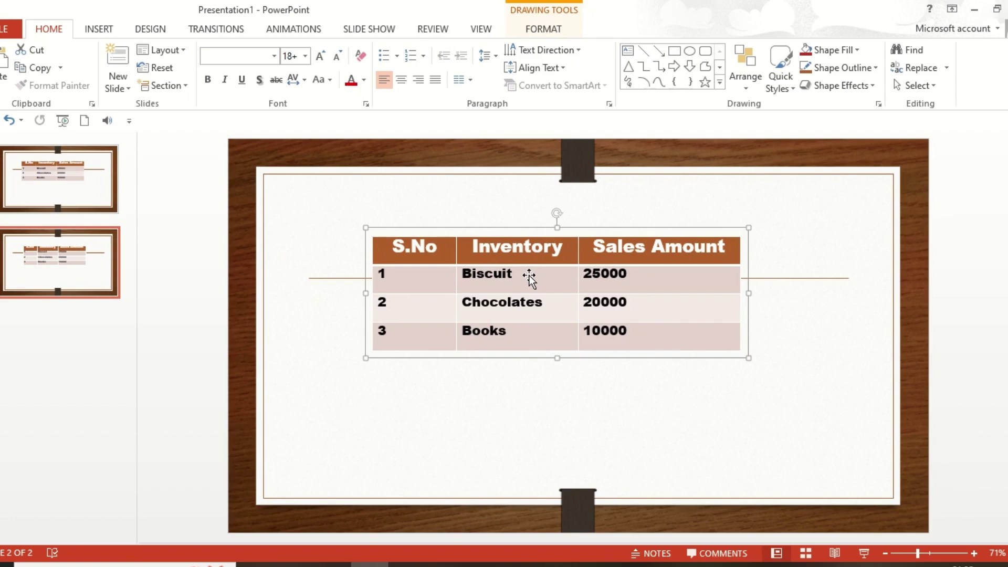
- Ungroup the table drawing into separate cell shapes and text boxes, then deselect everything
click(544, 30)
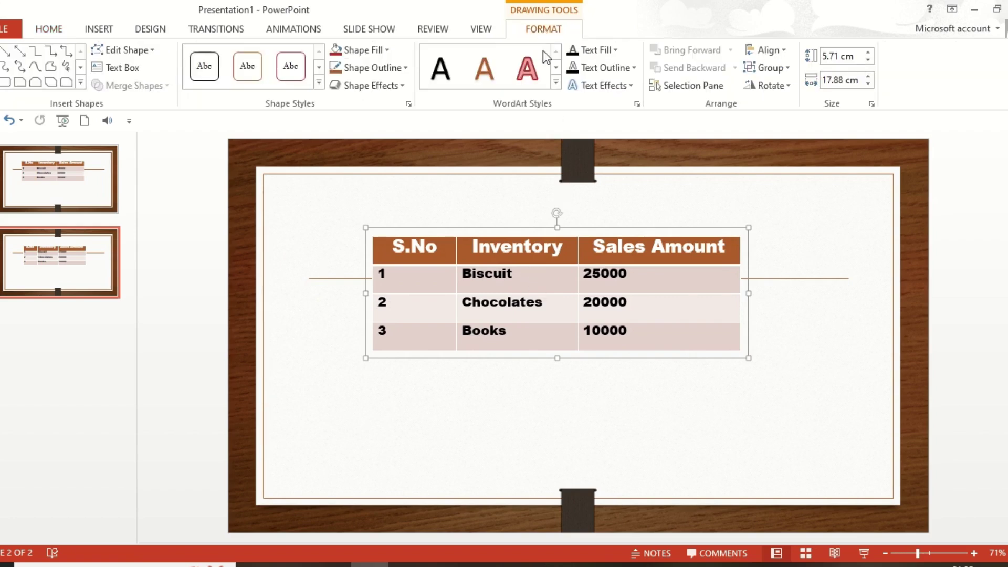
click(784, 71)
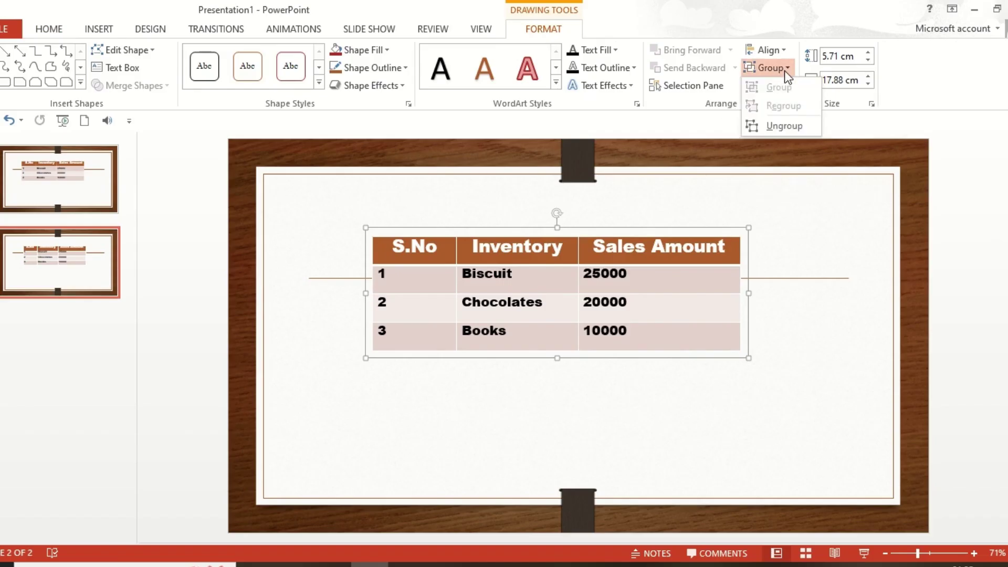
click(782, 126)
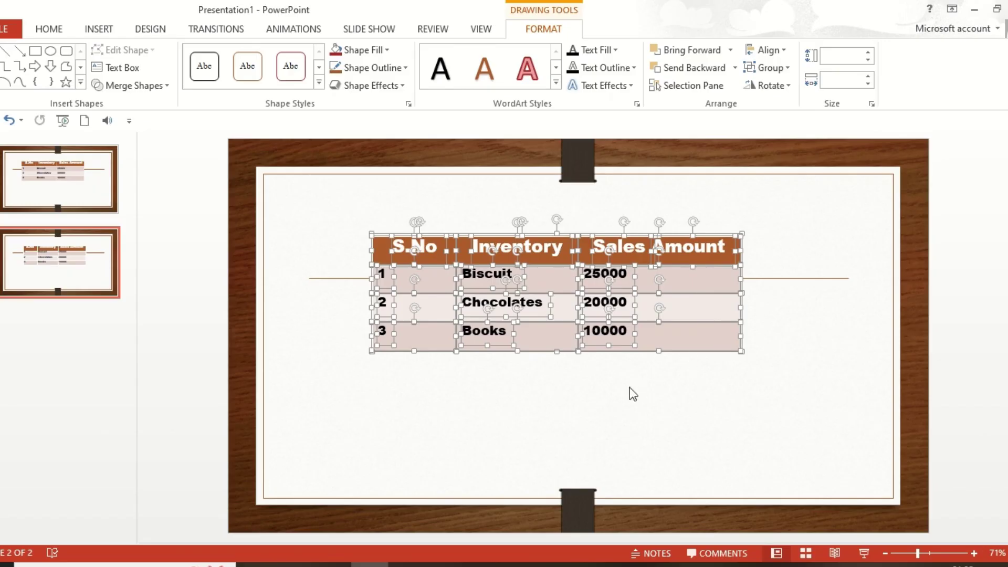
click(345, 405)
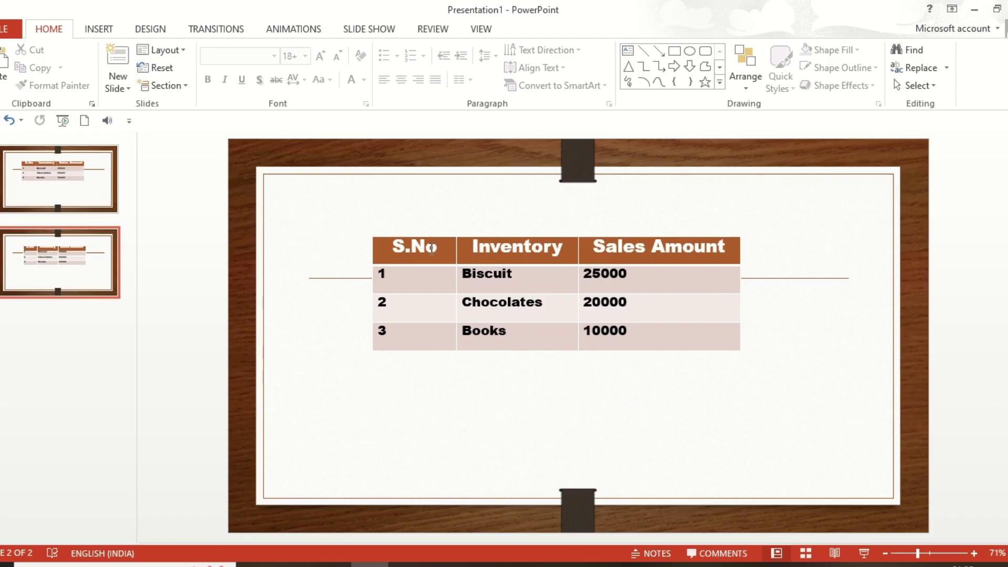
- Select the S.No, Inventory and Sales Amount header shapes and add the Appear entrance animation
click(287, 29)
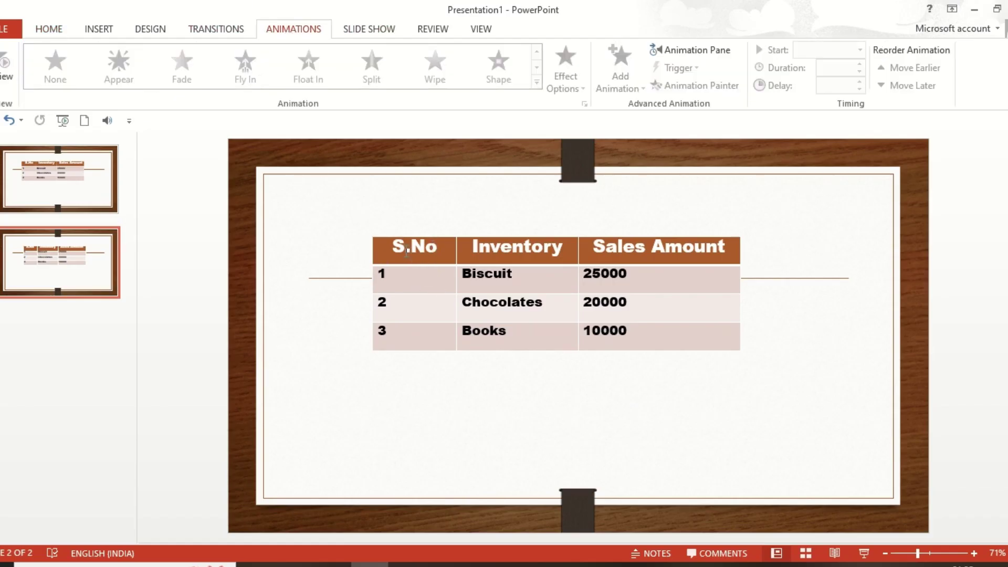
click(381, 244)
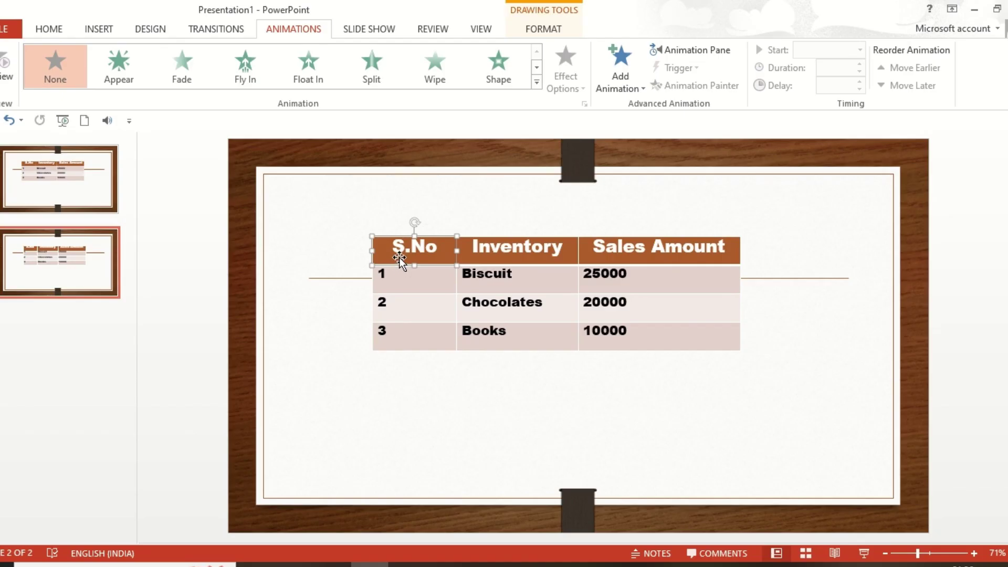
drag(399, 257, 407, 246)
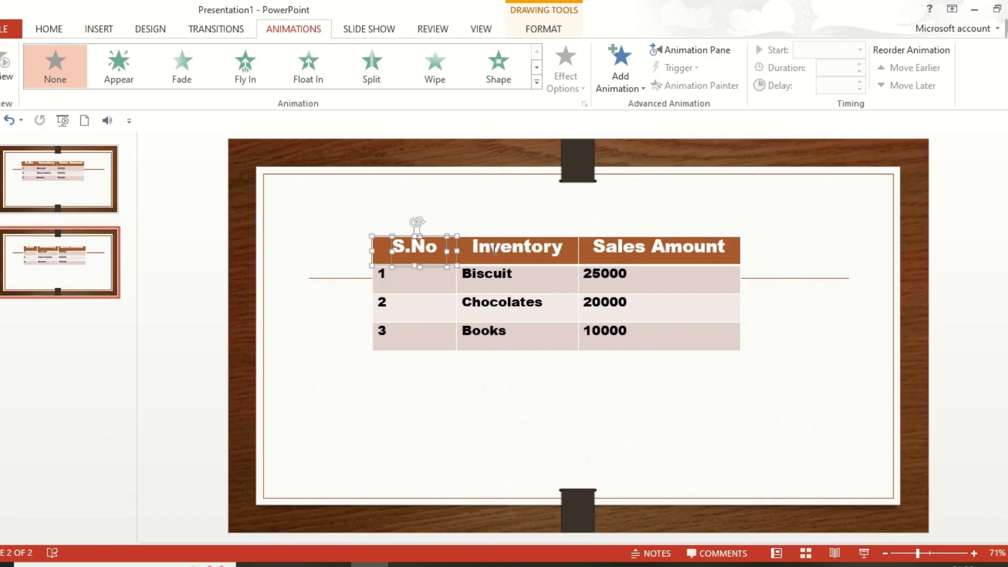
shift+click(467, 243)
drag(475, 246, 482, 244)
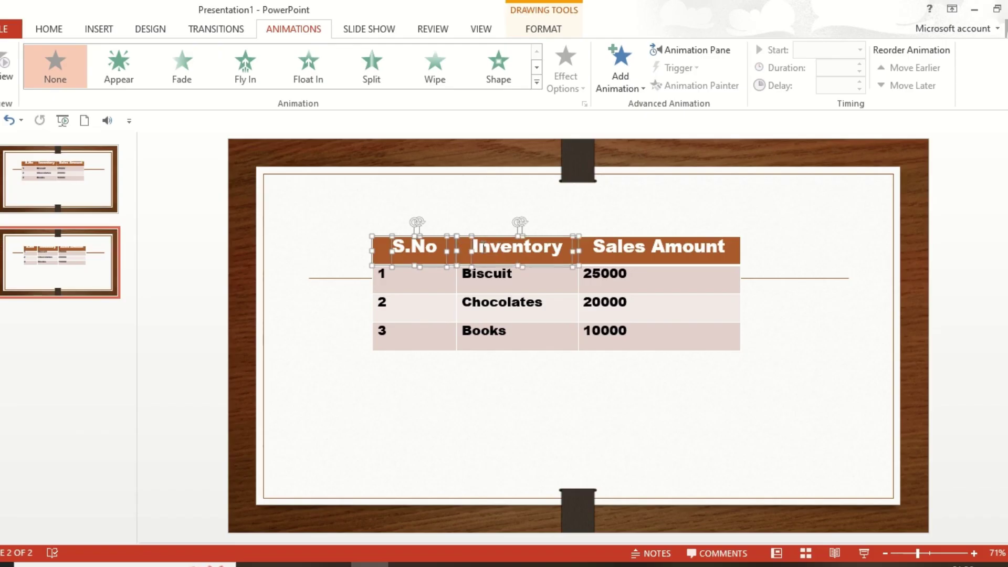
shift+click(589, 247)
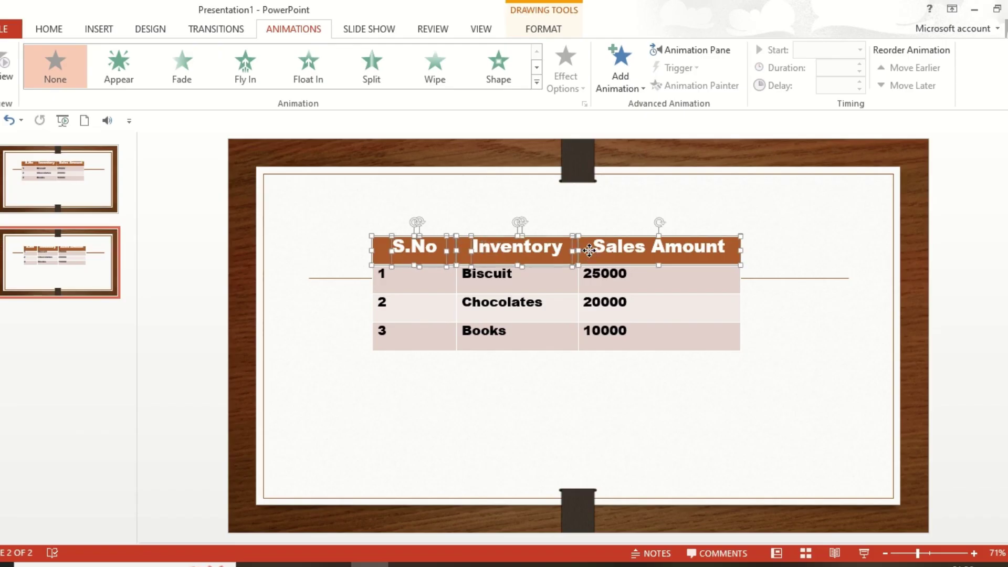
shift+click(625, 250)
shift+click(682, 248)
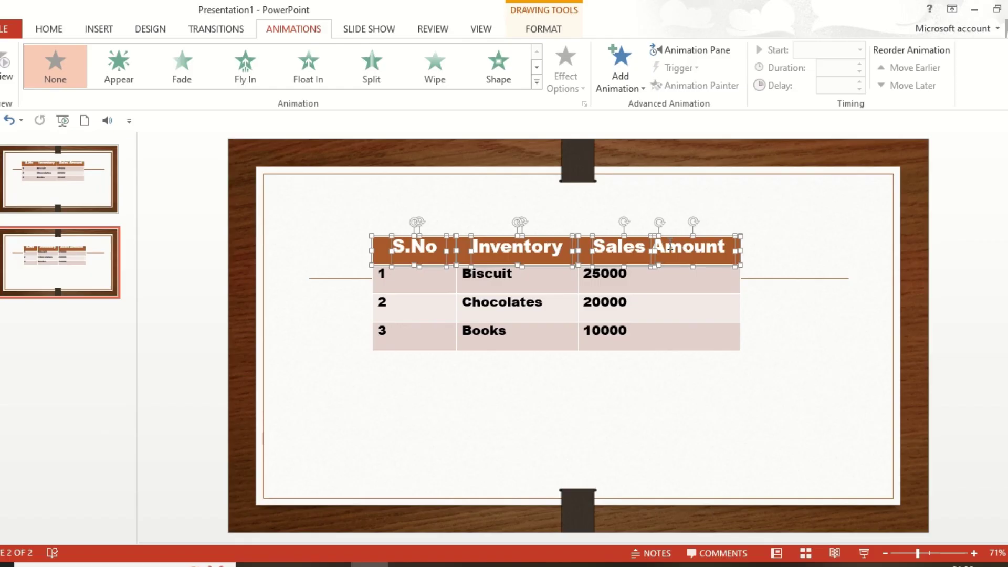
click(619, 87)
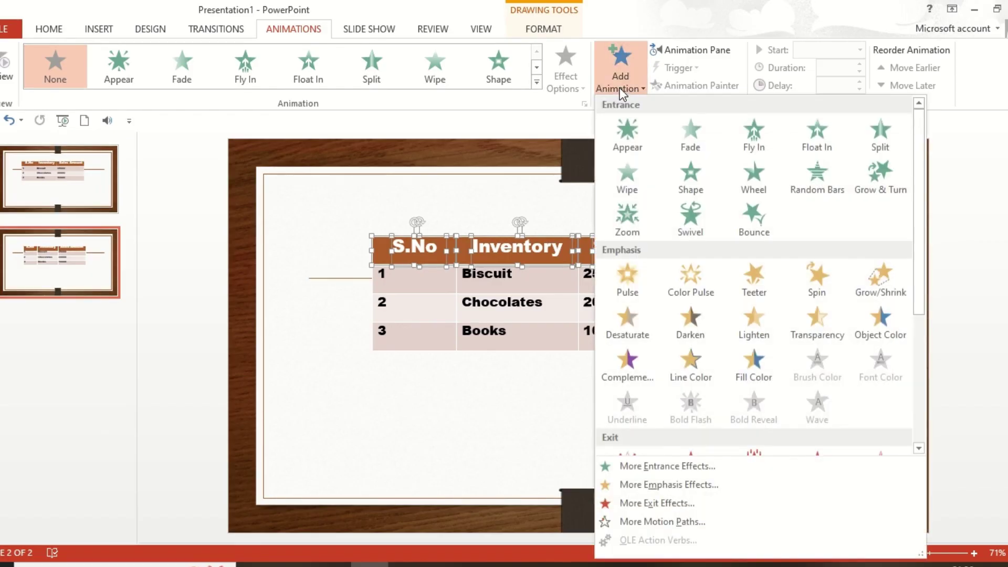
click(626, 140)
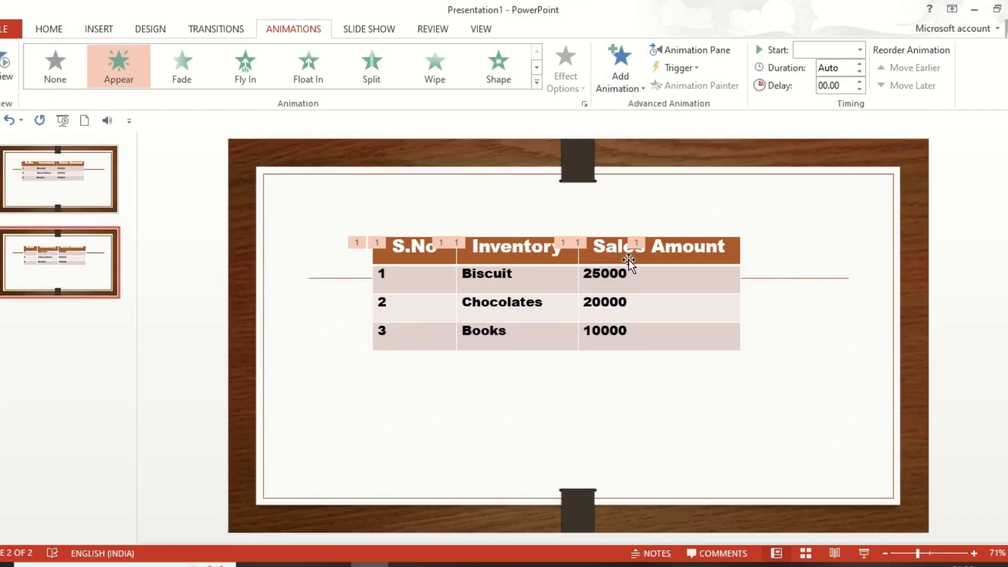
- Select the 1, Biscuit and 25000 cells and add the Appear animation
click(409, 282)
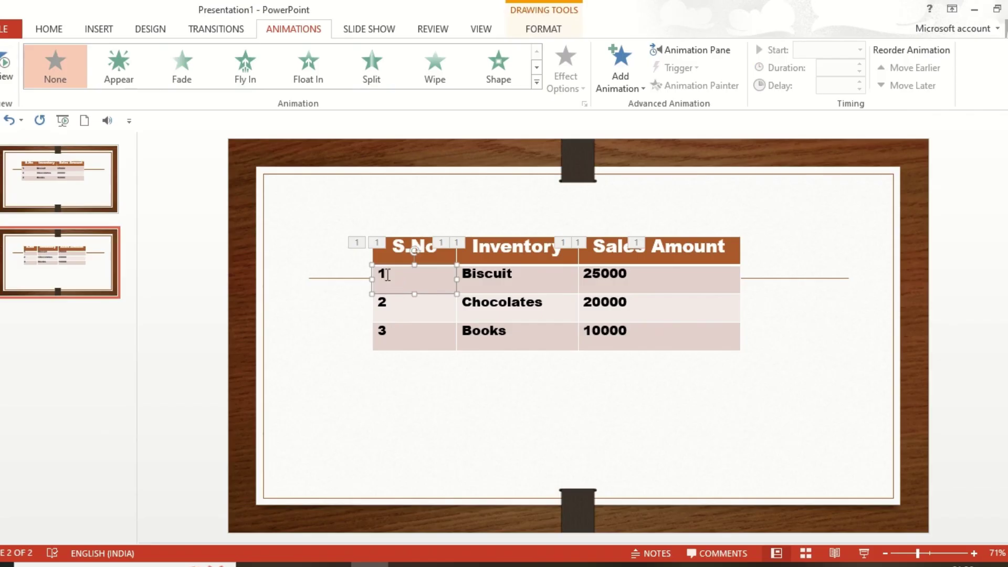
shift+click(503, 278)
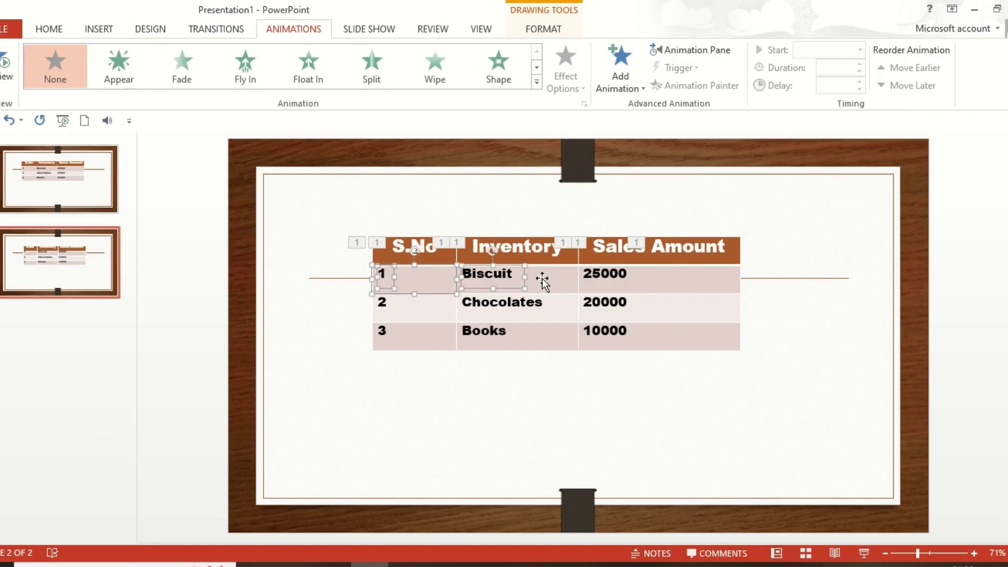
shift+click(629, 284)
shift+click(676, 282)
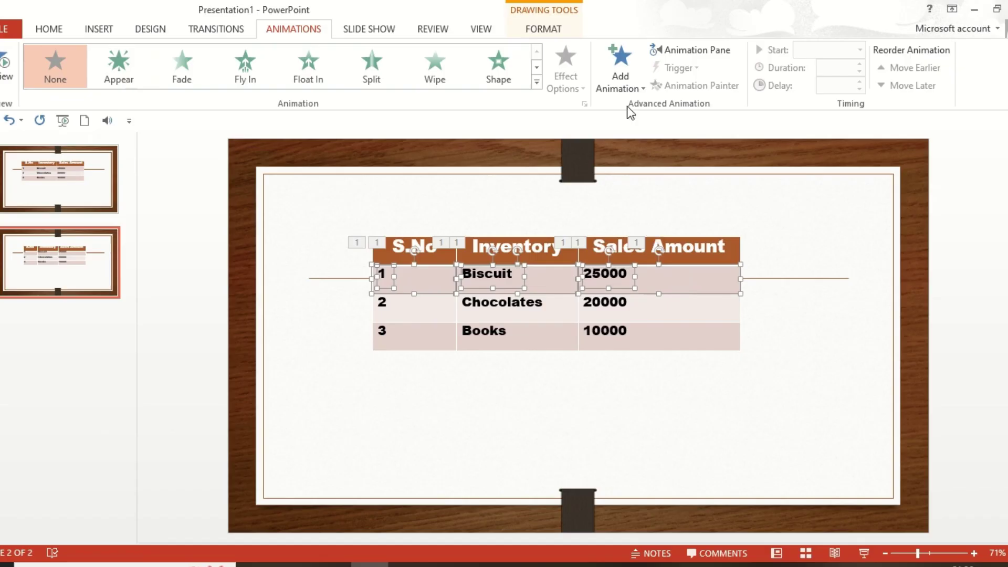
click(621, 84)
click(627, 139)
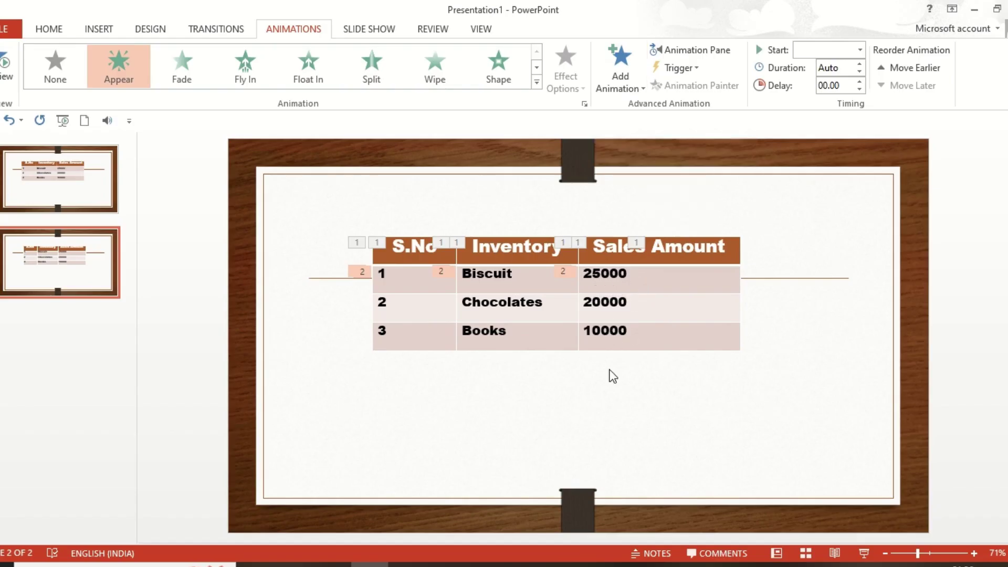
- Undo that animation, reselect the 1, Biscuit and 25000 boxes, and reapply Appear
key(ctrl+z)
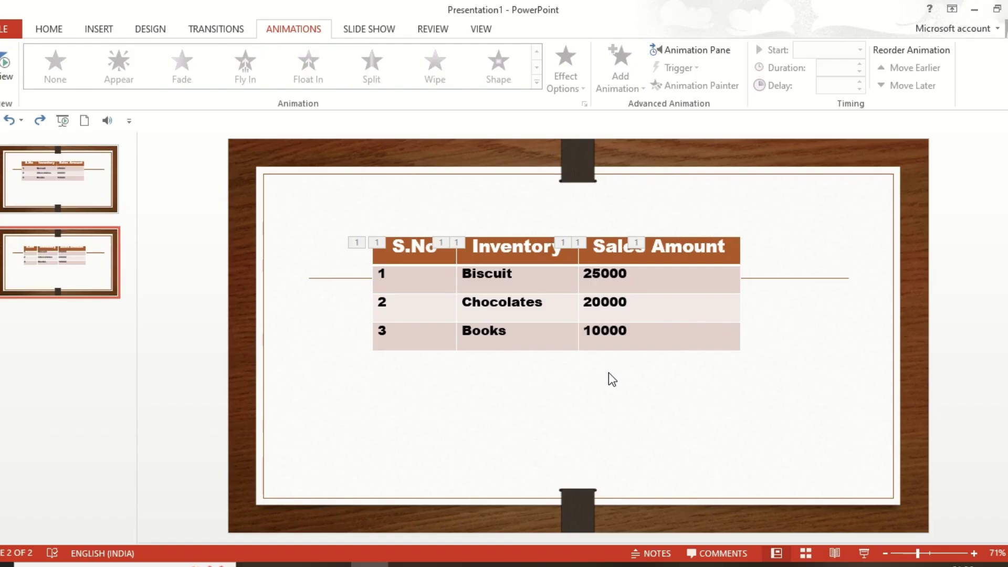
click(409, 280)
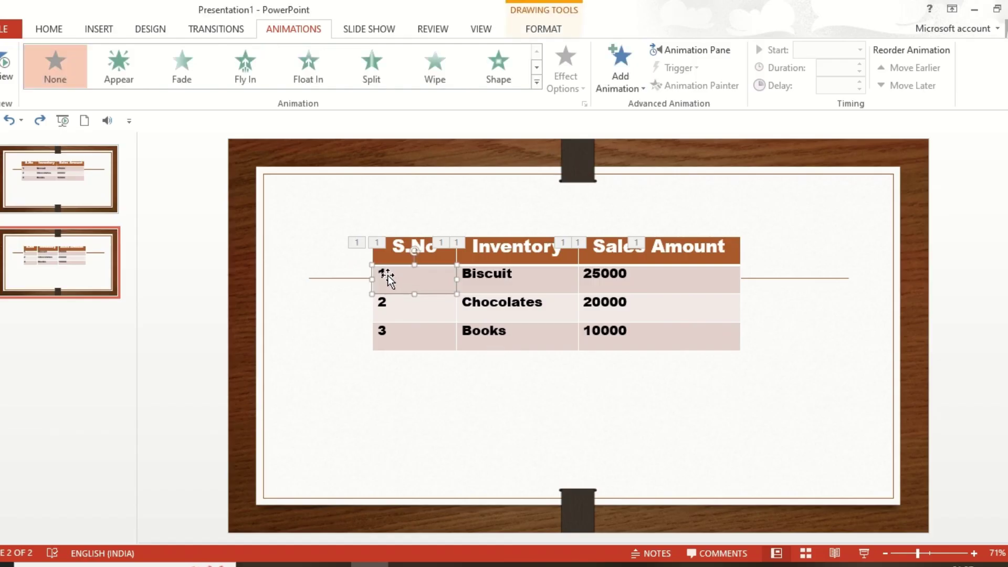
click(387, 275)
click(381, 274)
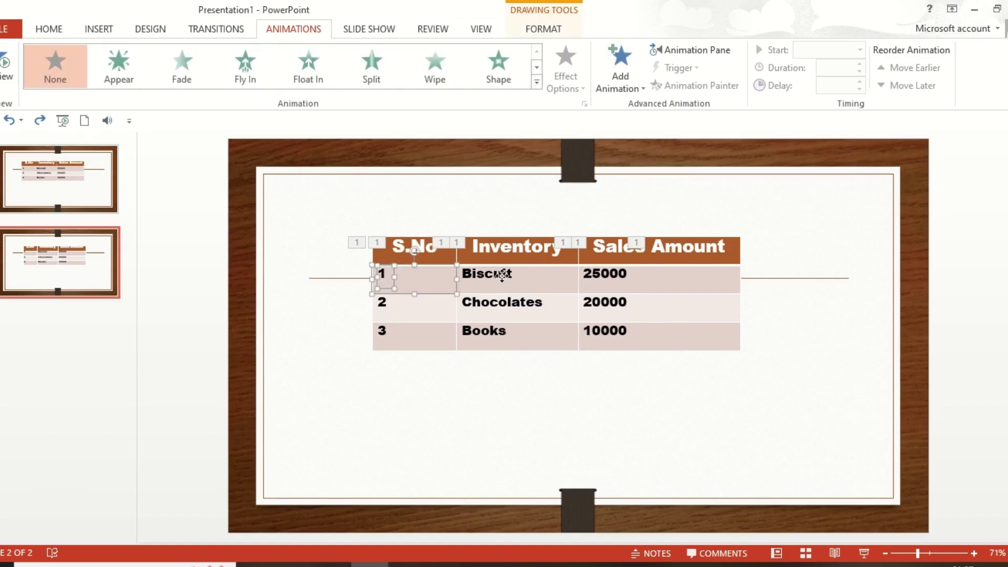
shift+click(502, 275)
shift+click(625, 279)
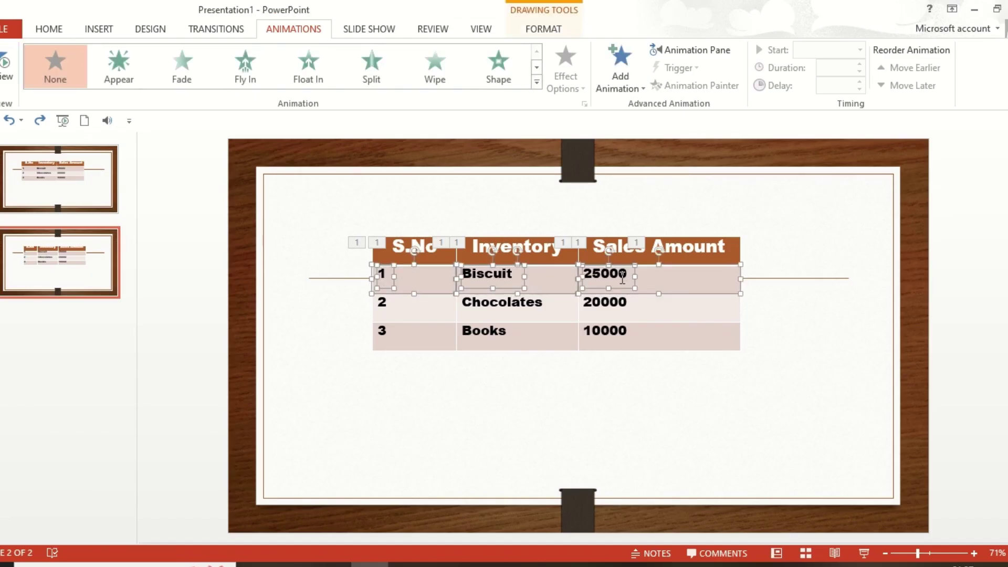
click(622, 73)
click(640, 142)
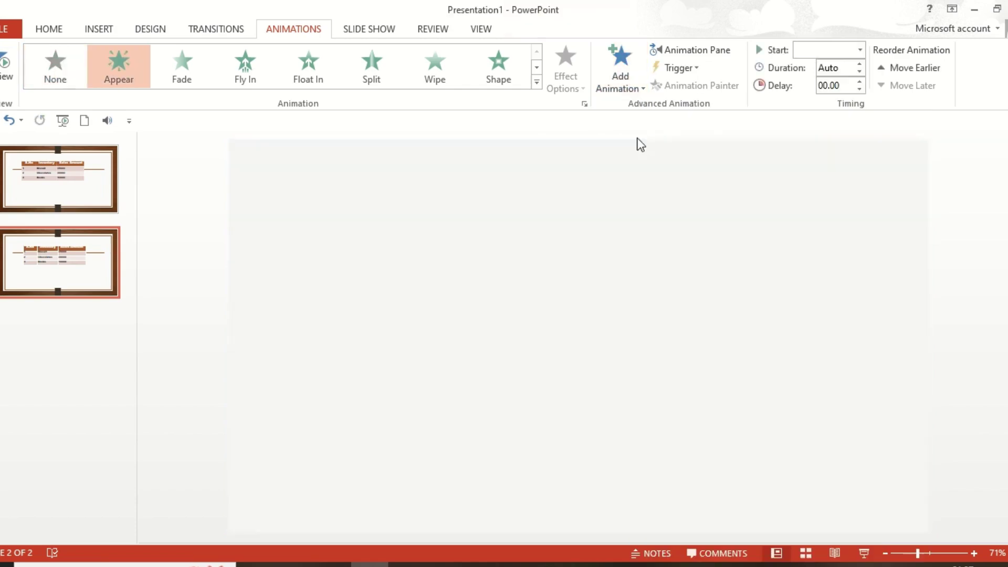
- Give the 2, Chocolates, 20000 row the Appear entrance animation
click(396, 309)
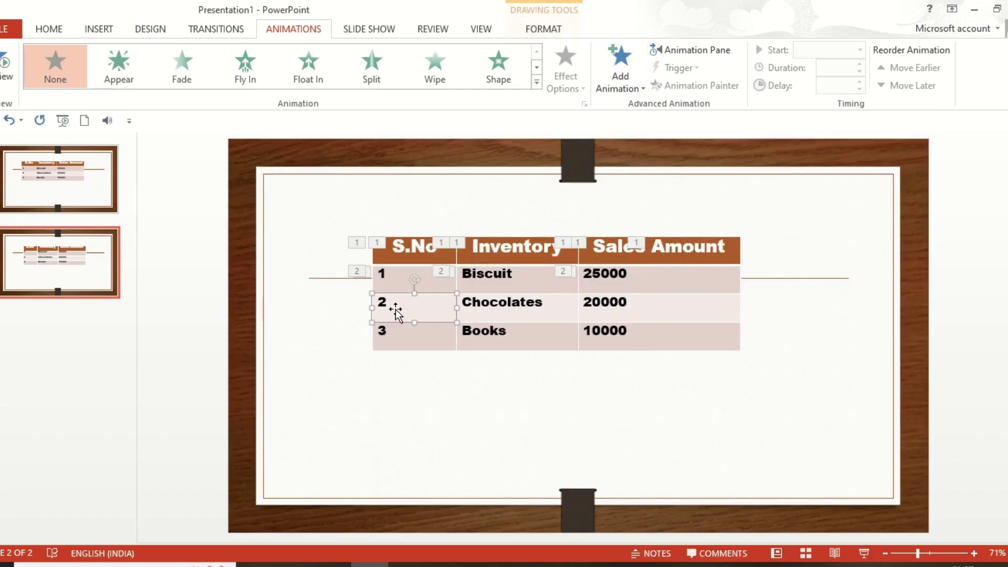
shift+click(512, 309)
shift+click(622, 314)
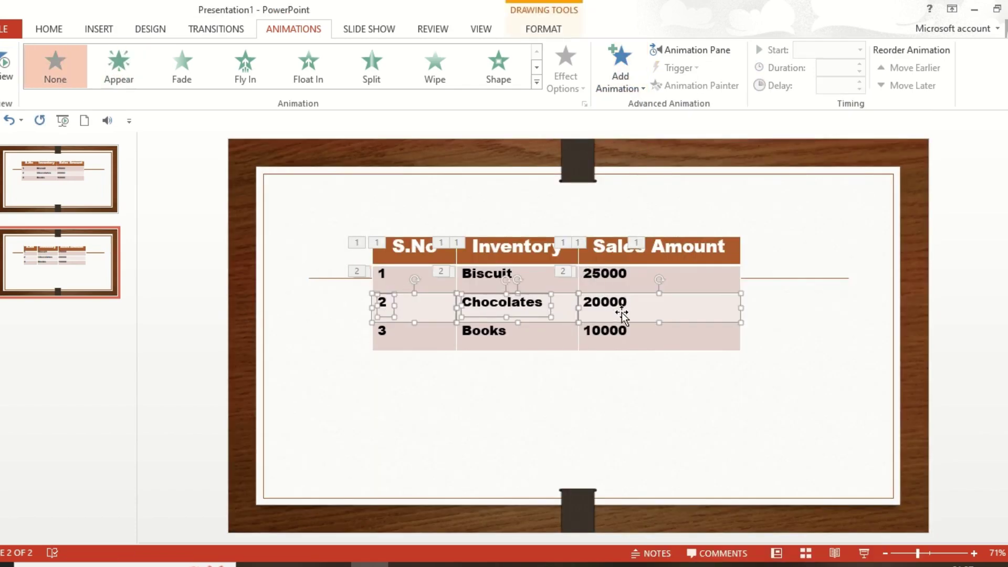
click(620, 79)
click(637, 138)
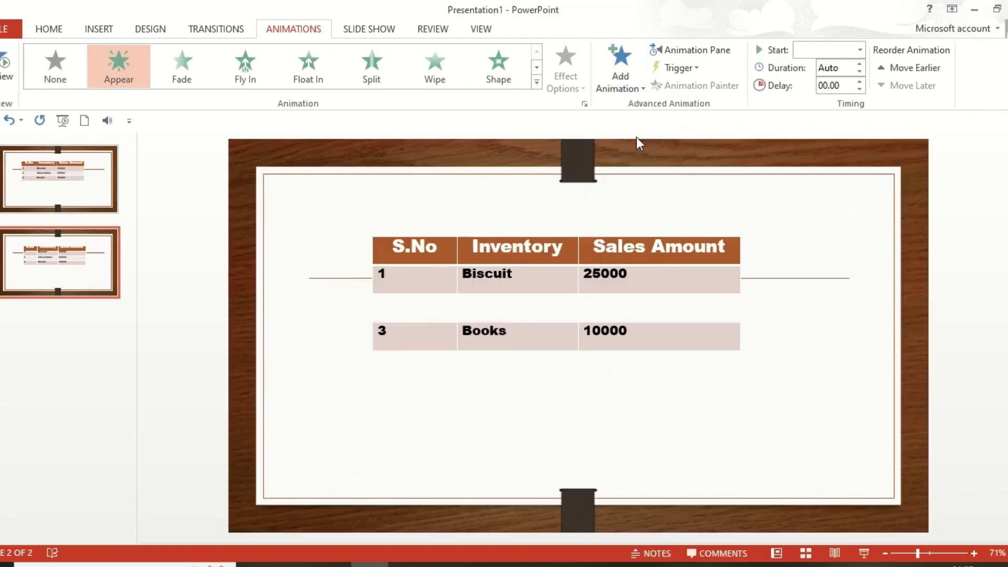
- Select the 3, Books, 10000 row's shapes and give them the Appear animation
click(395, 335)
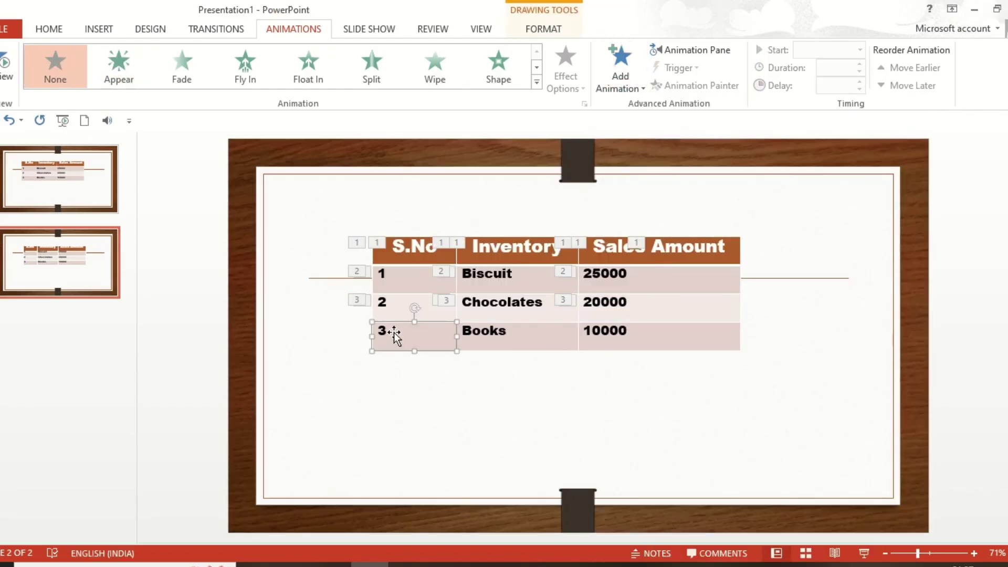
click(415, 336)
click(386, 330)
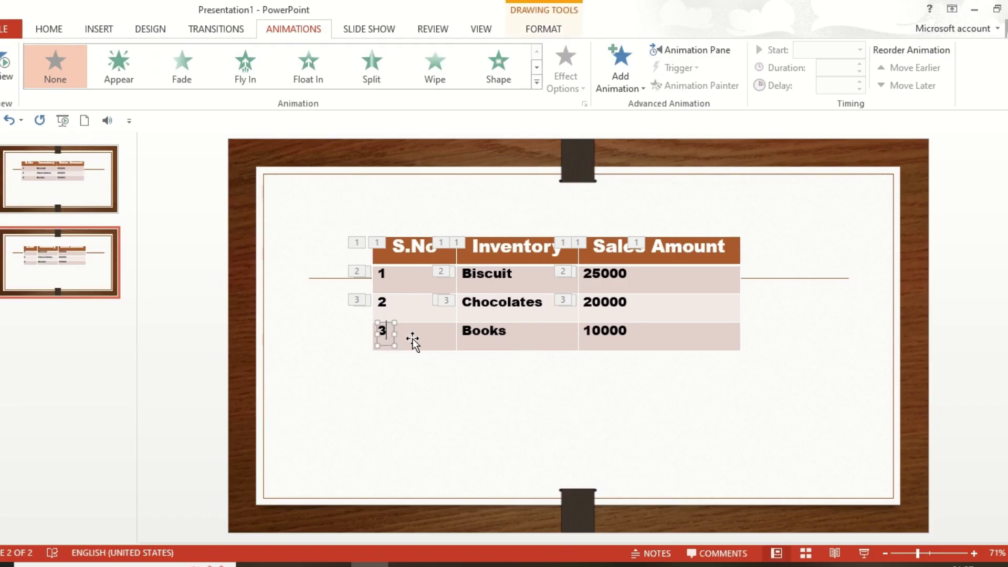
shift+click(413, 342)
shift+click(506, 344)
shift+click(499, 338)
shift+click(619, 345)
shift+click(617, 332)
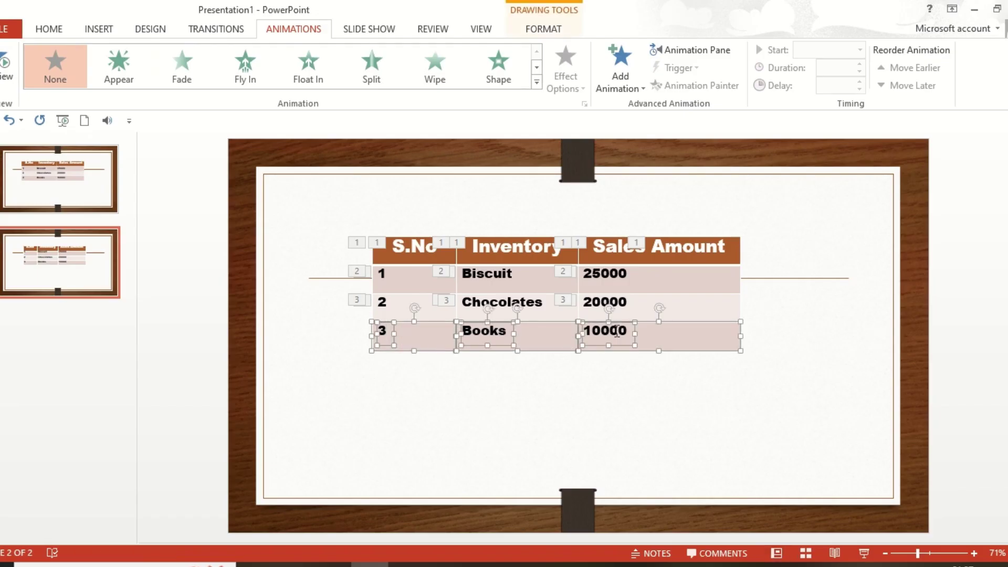
click(619, 75)
click(633, 137)
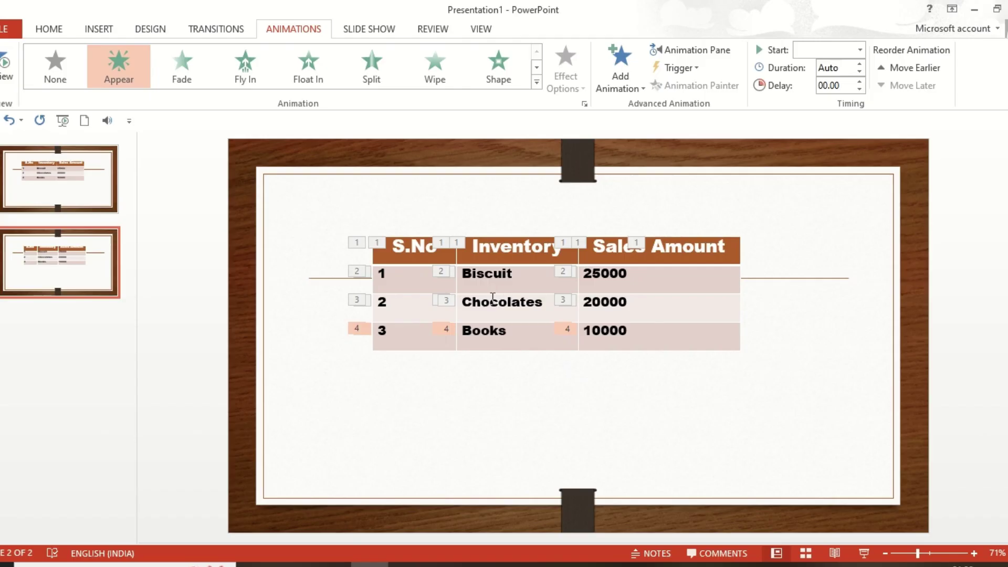
click(864, 553)
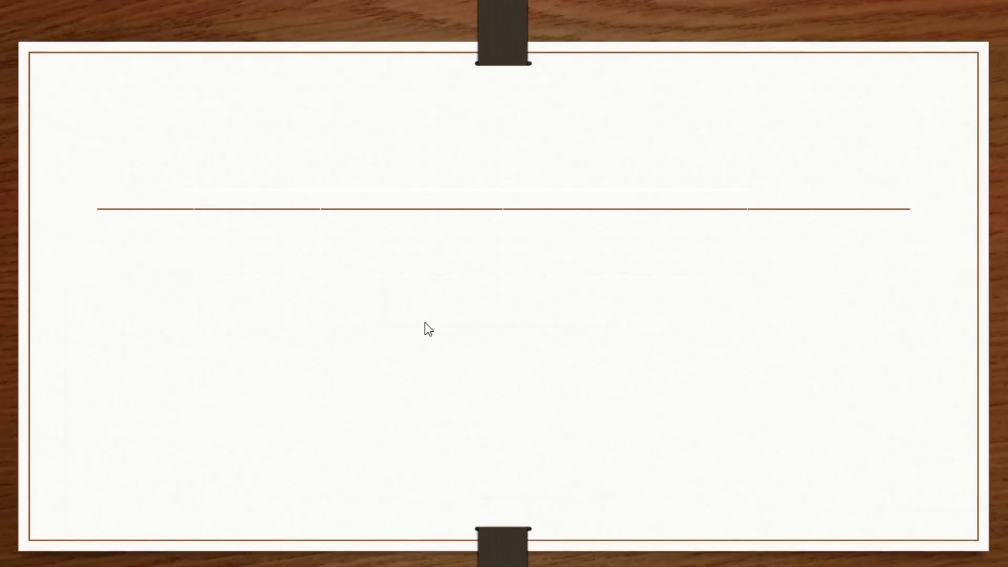
click(425, 324)
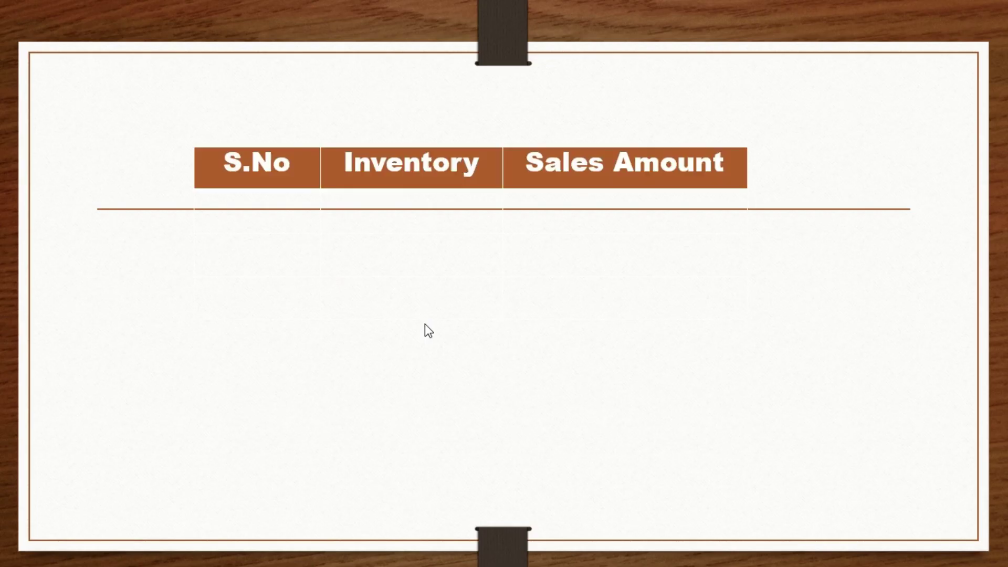
key(Right)
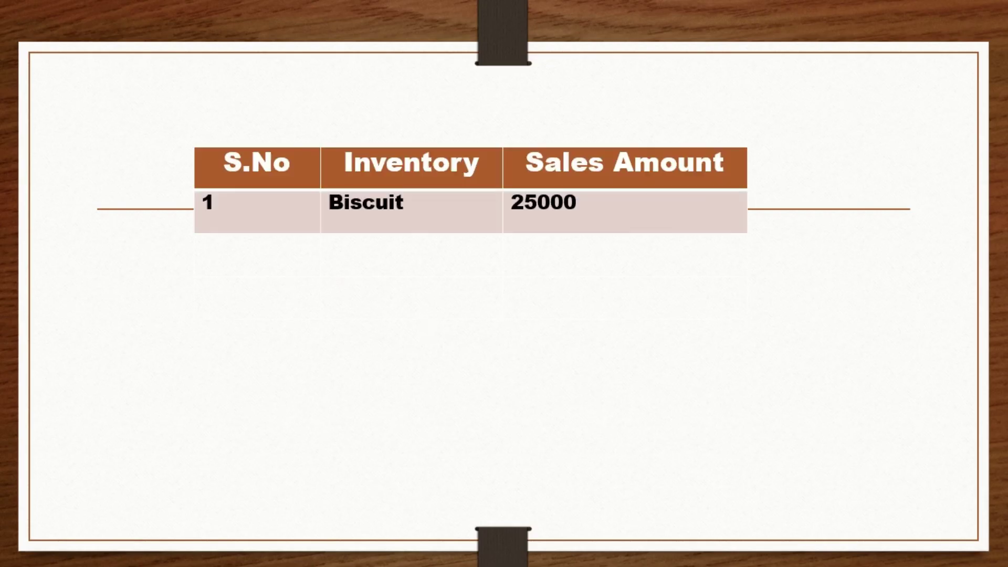
key(Right)
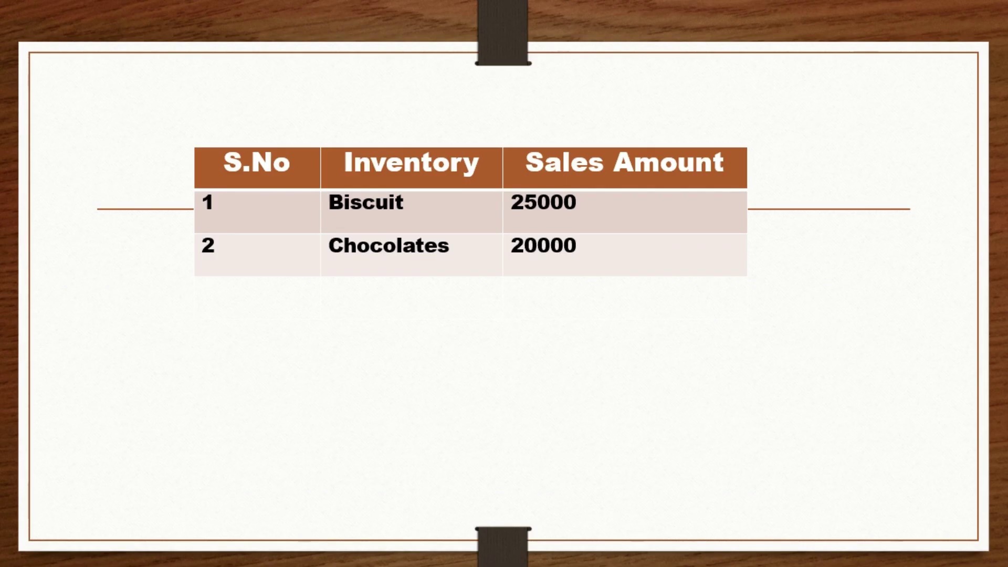
key(Right)
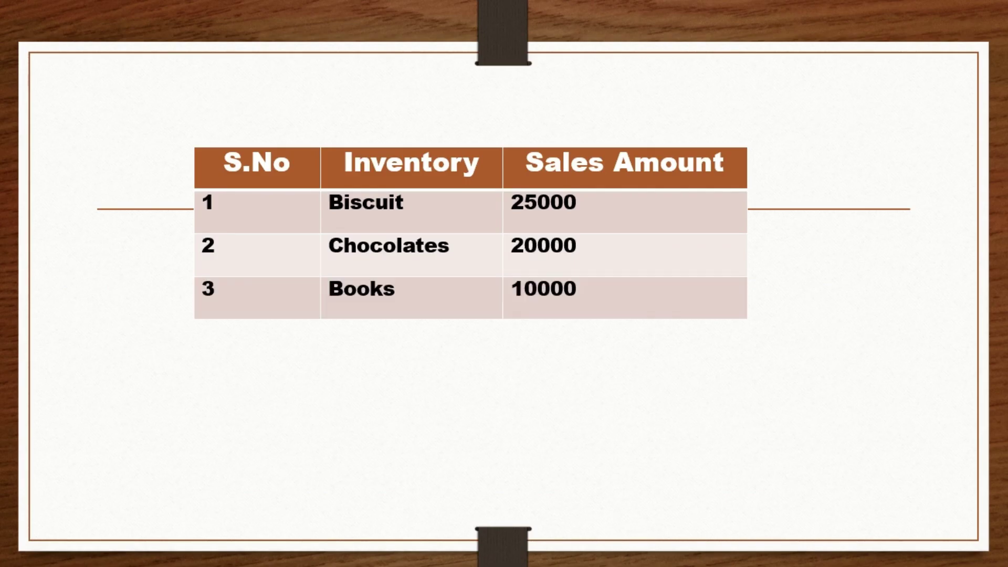
key(Escape)
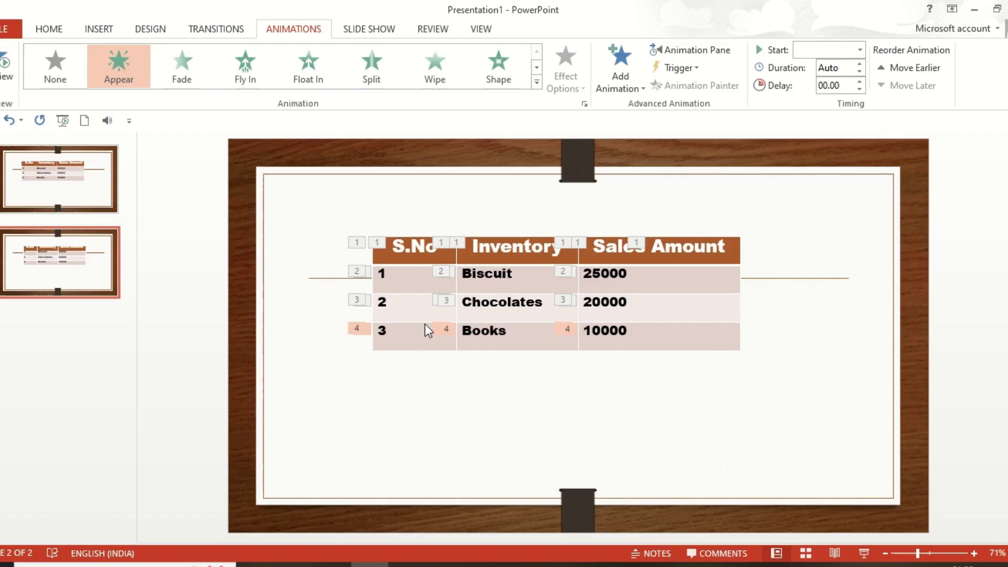